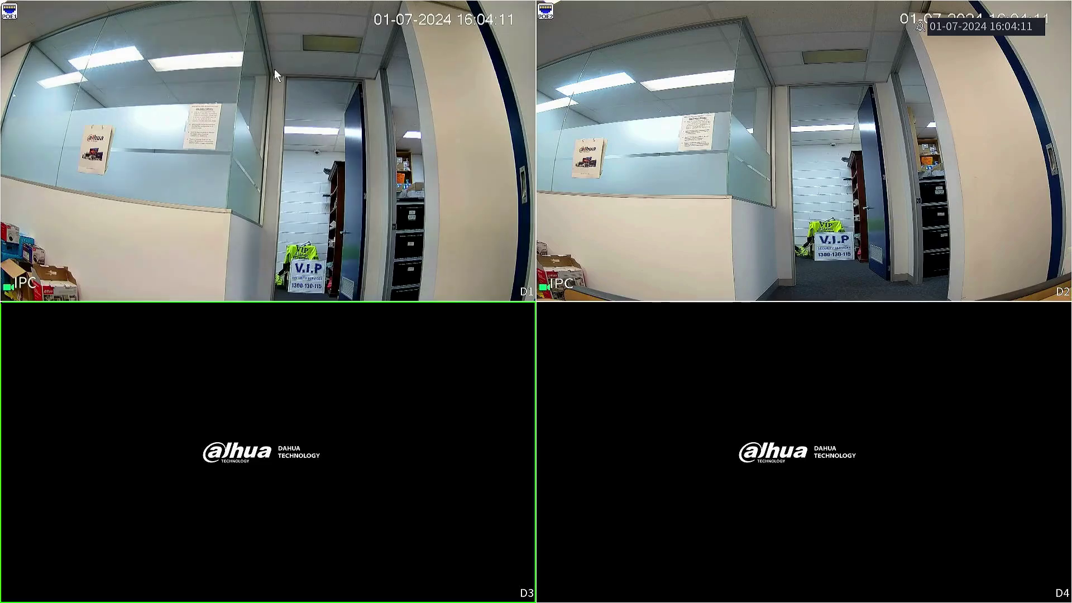
Go from channel D1's live view through the main menu into the AI section
right_click(274, 69)
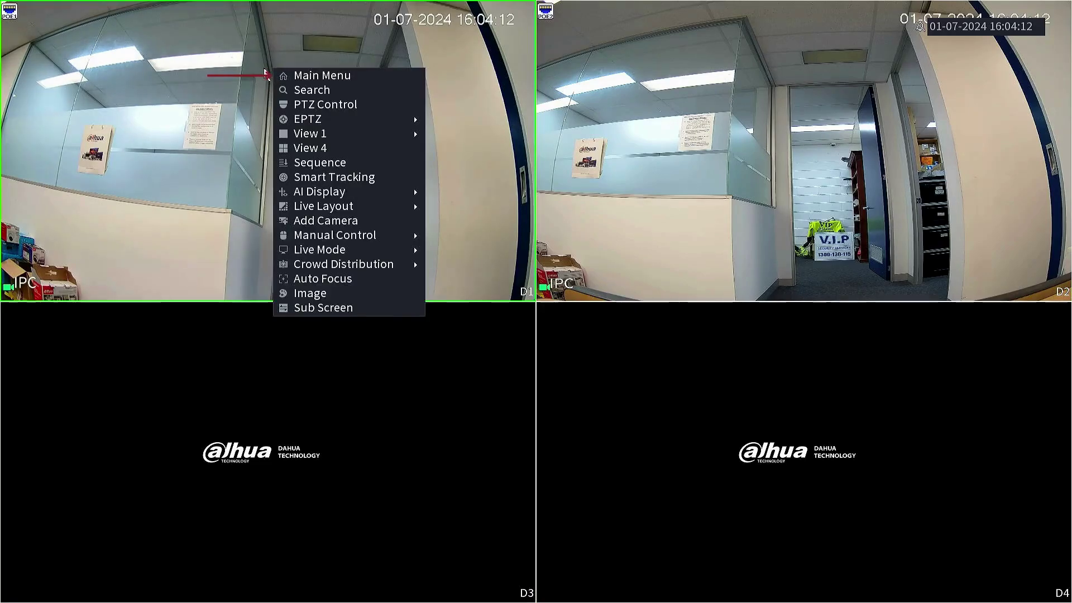
click(314, 77)
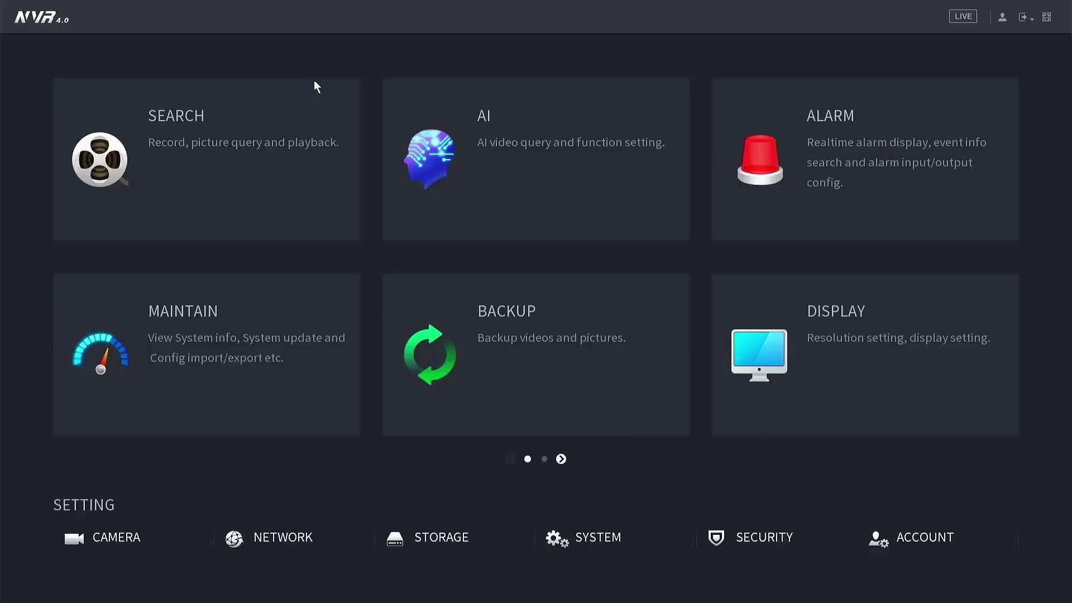
click(502, 188)
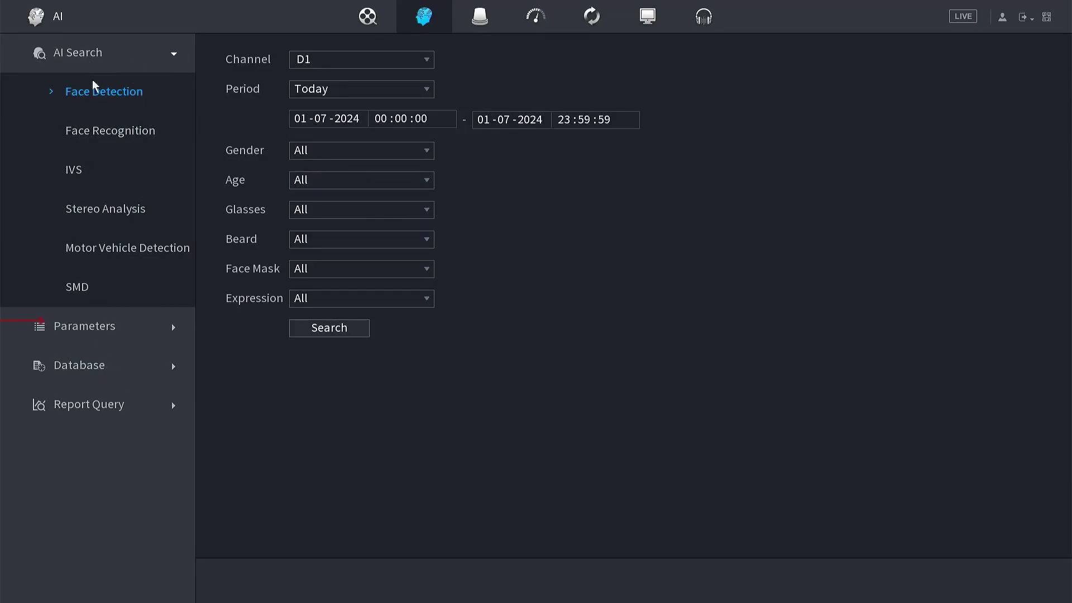
Under AI Parameters, keep channel D1, turn on its Smart Plan and apply
click(106, 327)
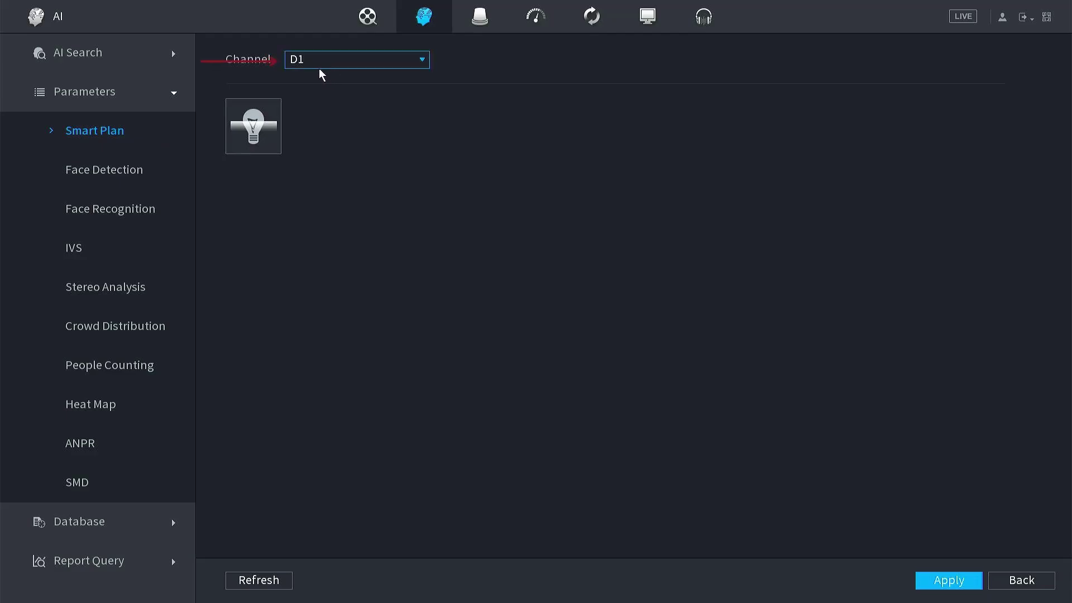
click(345, 60)
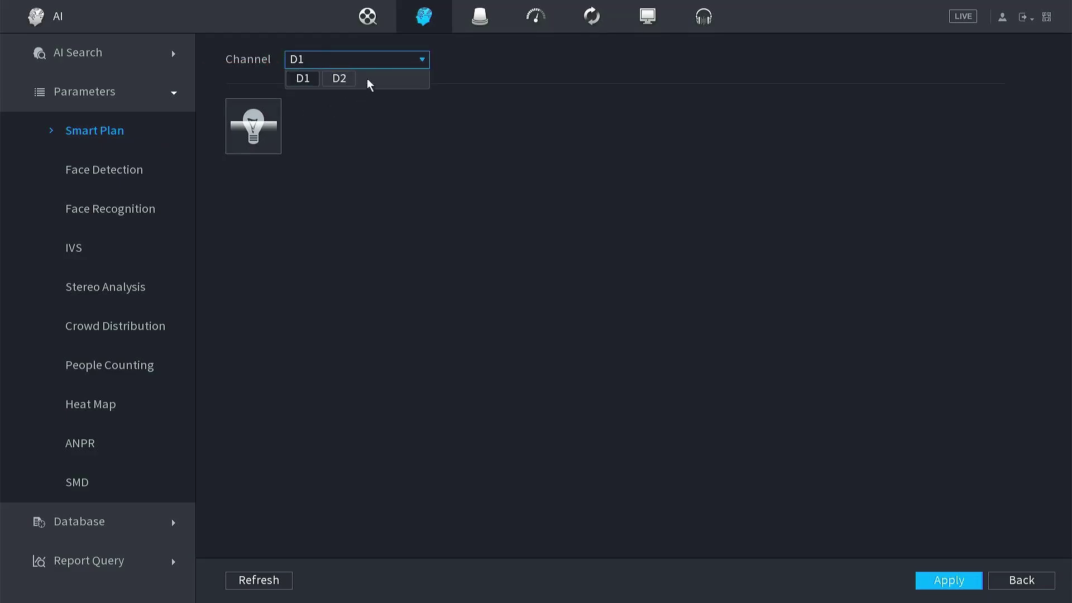
click(302, 78)
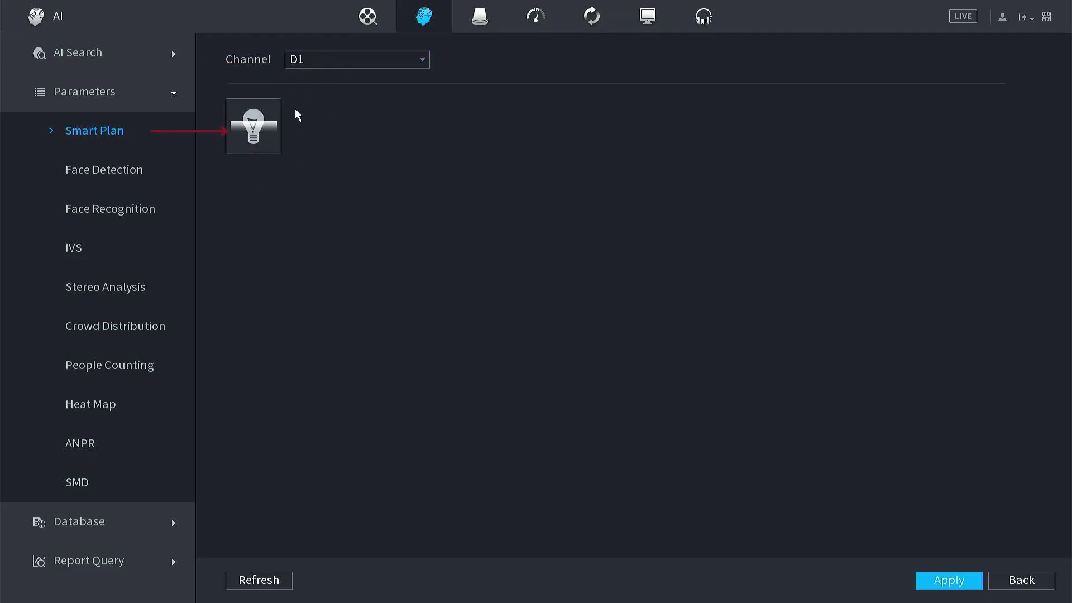
click(256, 132)
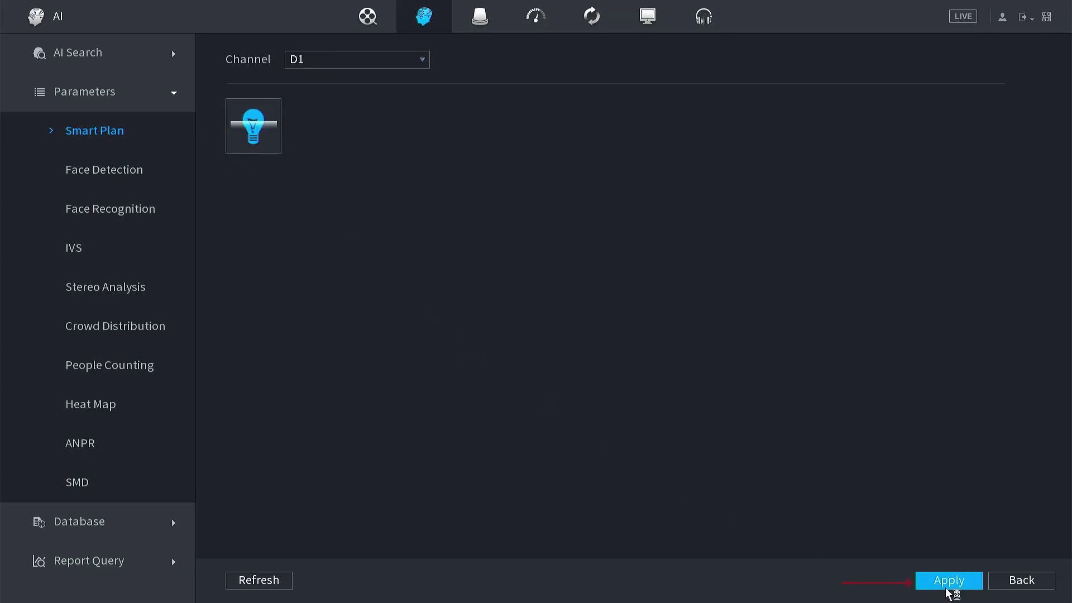
click(917, 574)
In IVS settings for channel D1, add a new rule with type Tripwire
click(87, 247)
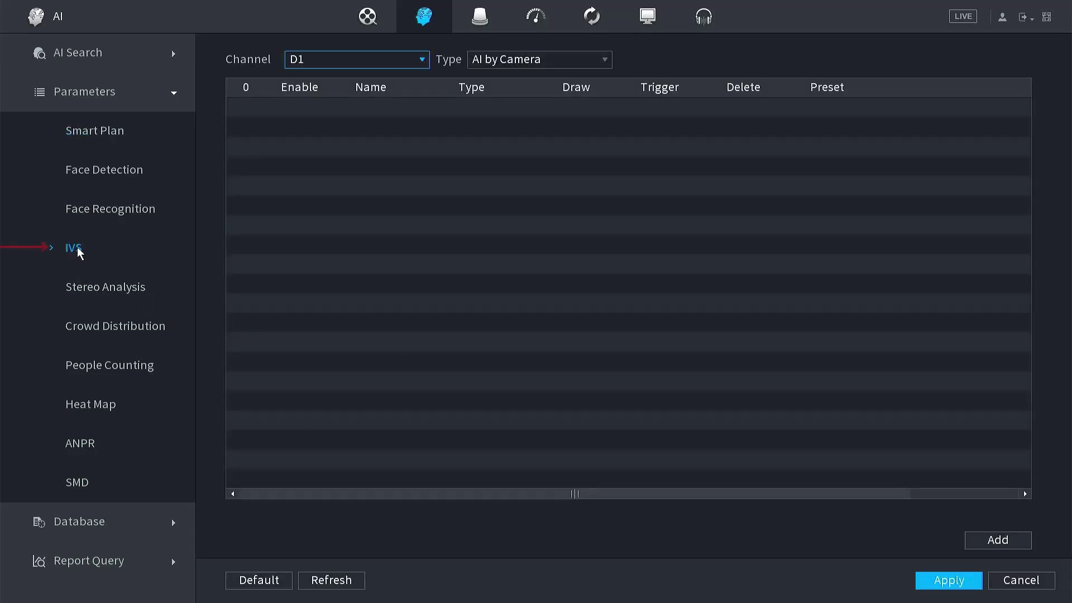
click(318, 61)
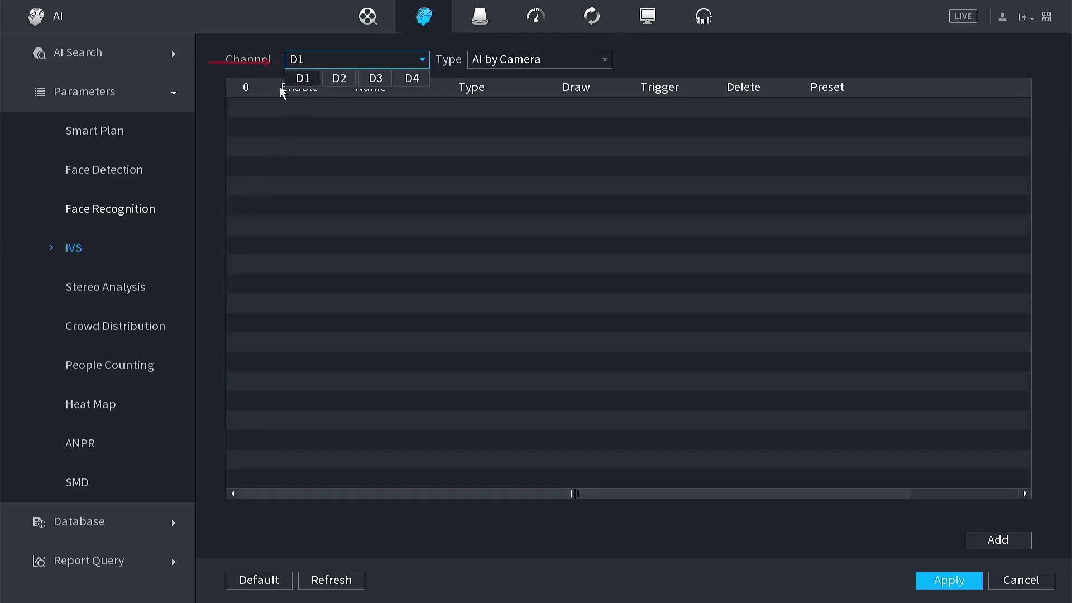
click(376, 125)
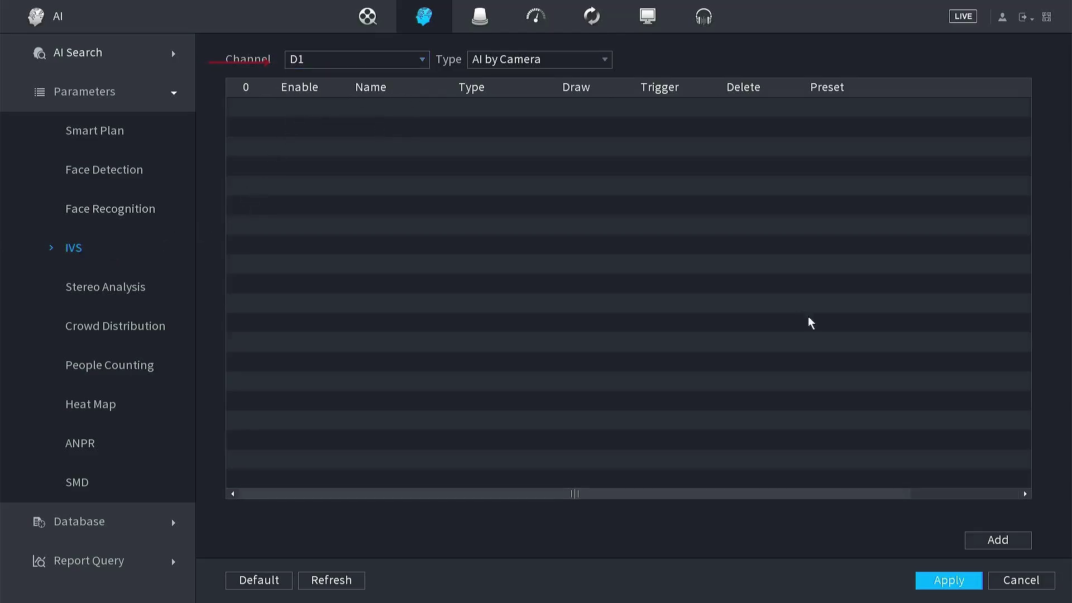
click(979, 541)
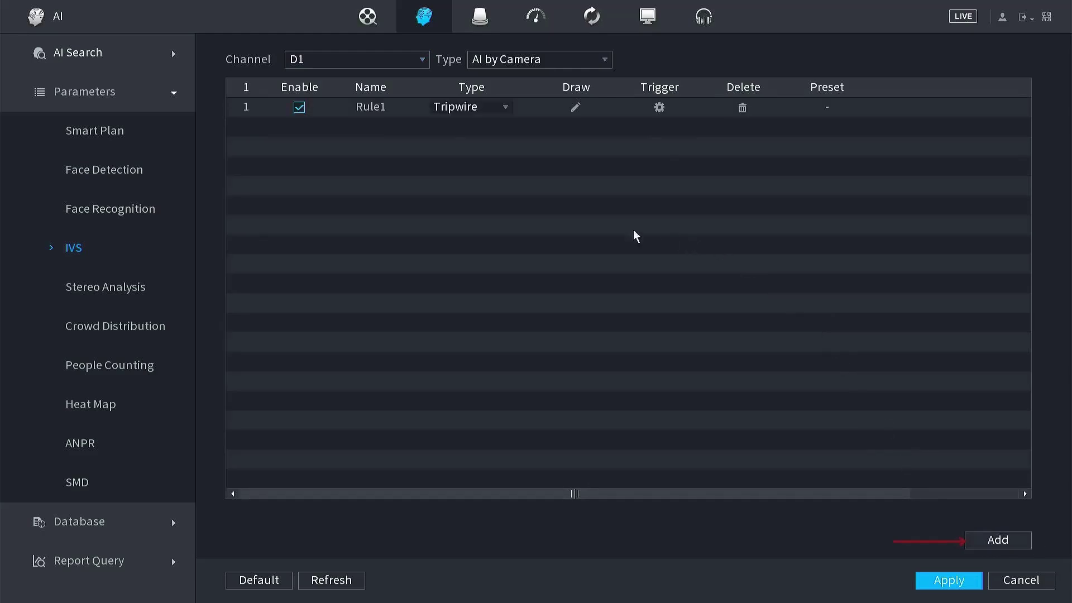
click(463, 112)
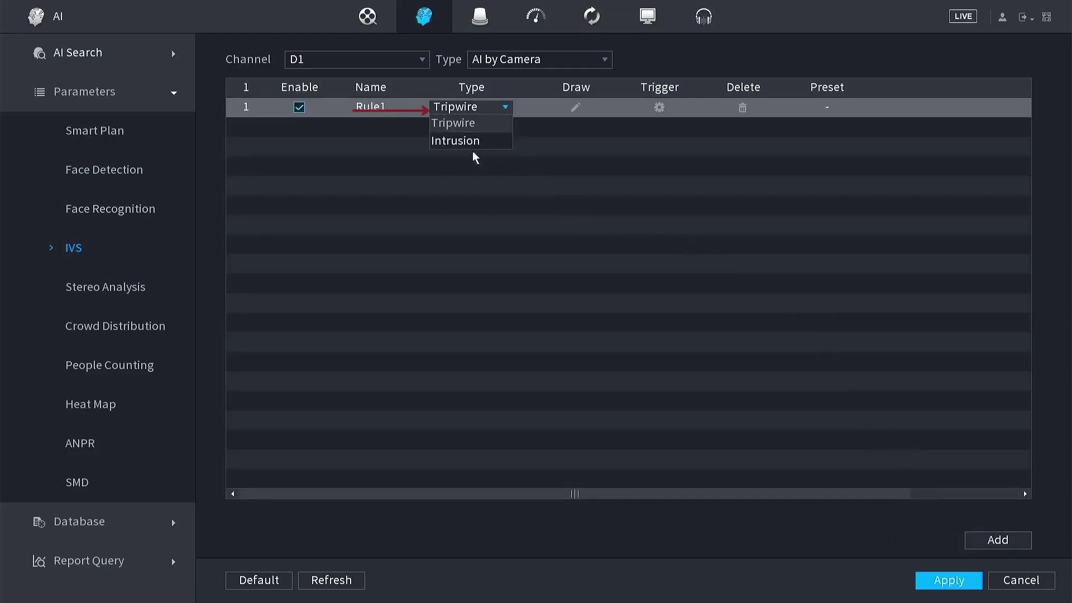
click(468, 123)
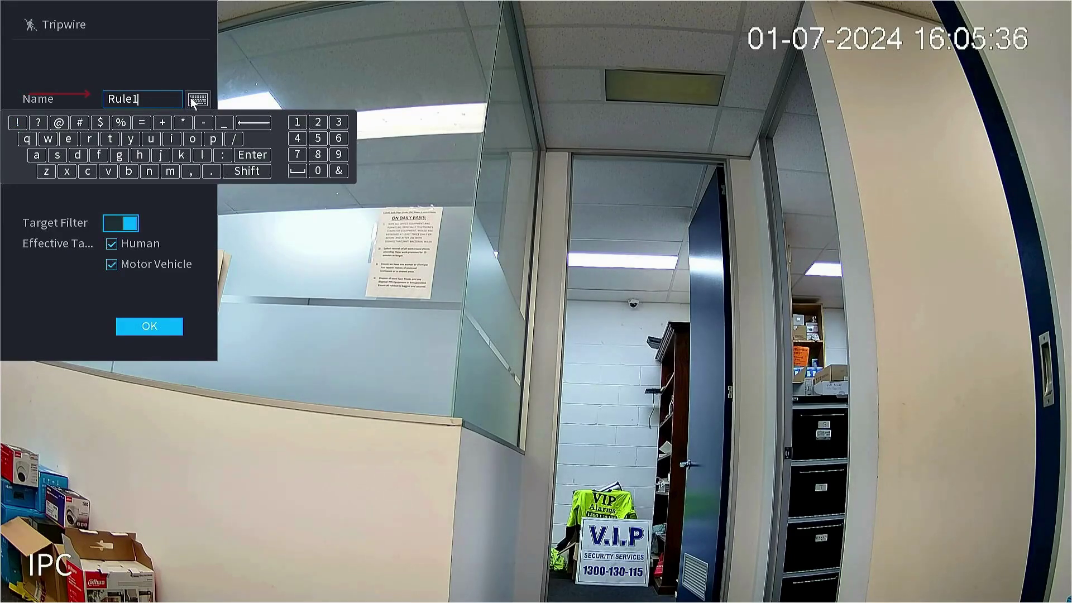
Clear the default rule name and begin entering the name 'door'
click(254, 123)
click(254, 123)
click(254, 124)
click(78, 155)
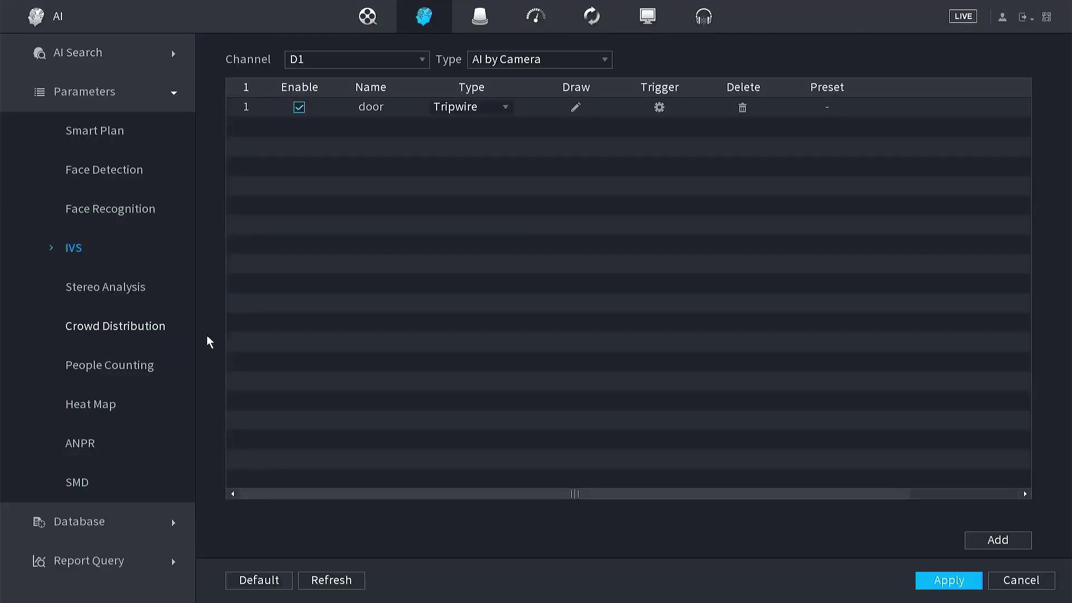
Apply the 'door' tripwire rule and leave AI settings for the main menu
click(955, 581)
right_click(641, 399)
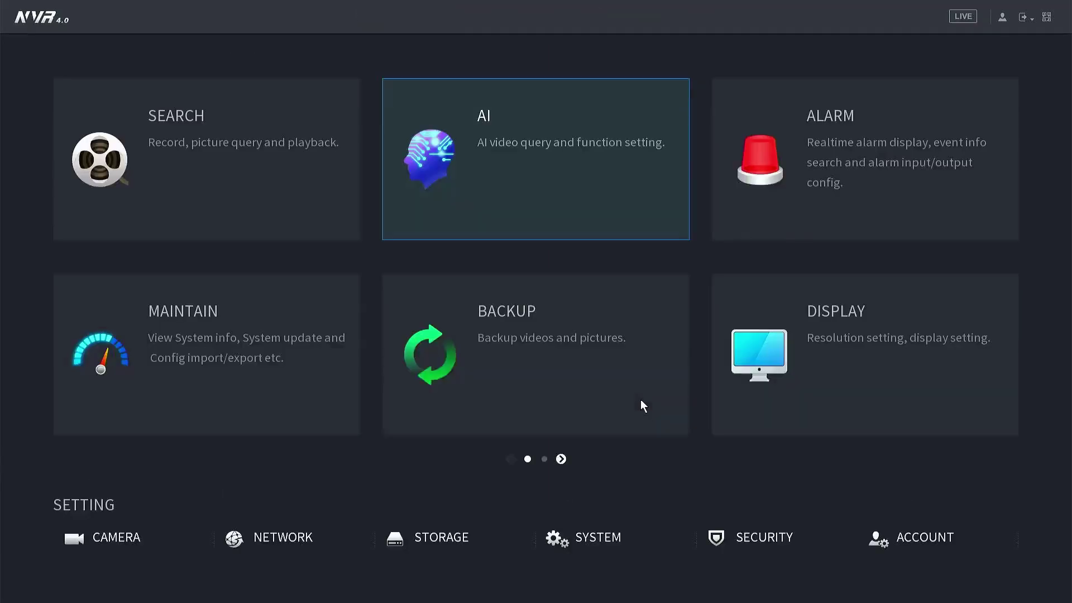